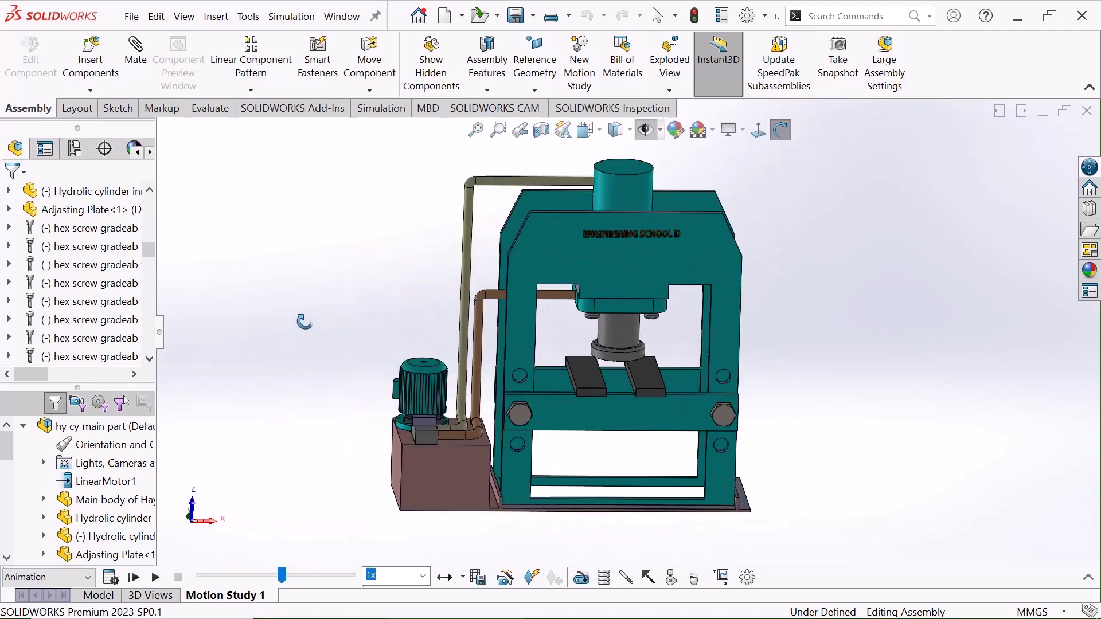
Examine the hydraulic press assembly from the front, following the two pipes from the power unit to the cylinder
right_click(304, 321)
left_click(346, 335)
scroll(599, 396, "down", 3)
scroll(370, 438, "up", 2)
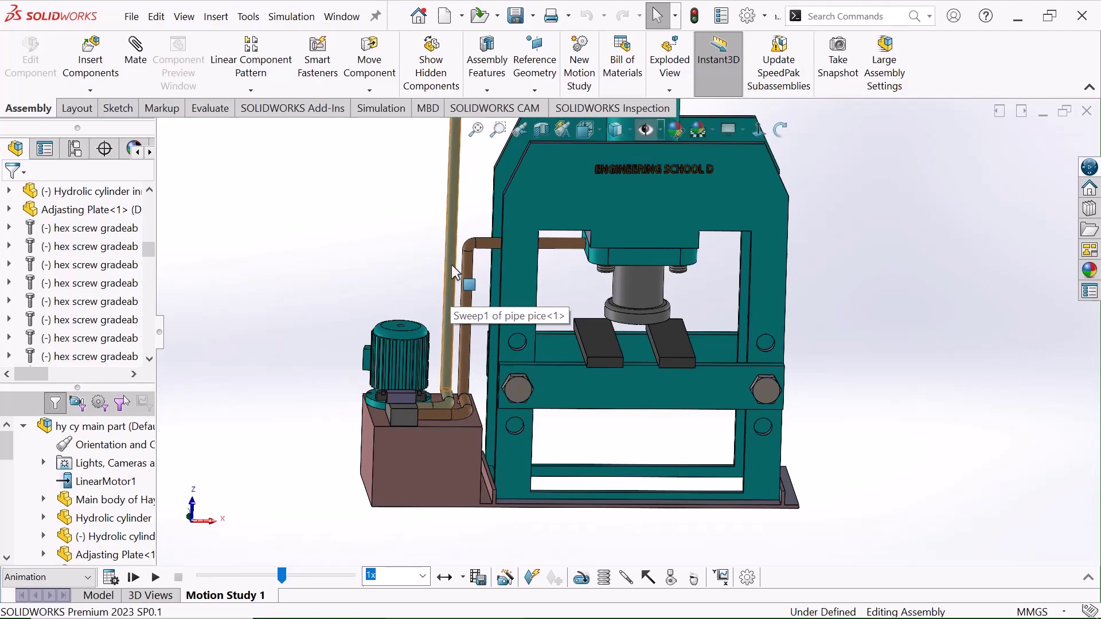
scroll(471, 217, "down", 1)
scroll(474, 221, "up", 2)
scroll(509, 405, "down", 2)
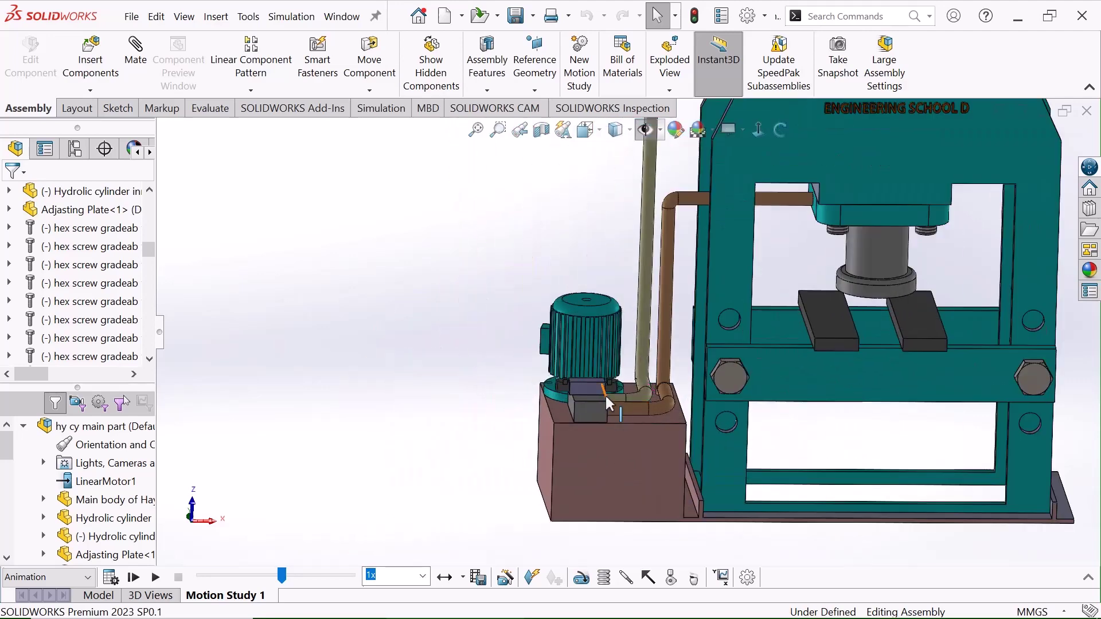
scroll(646, 249, "up", 3)
scroll(655, 195, "down", 4)
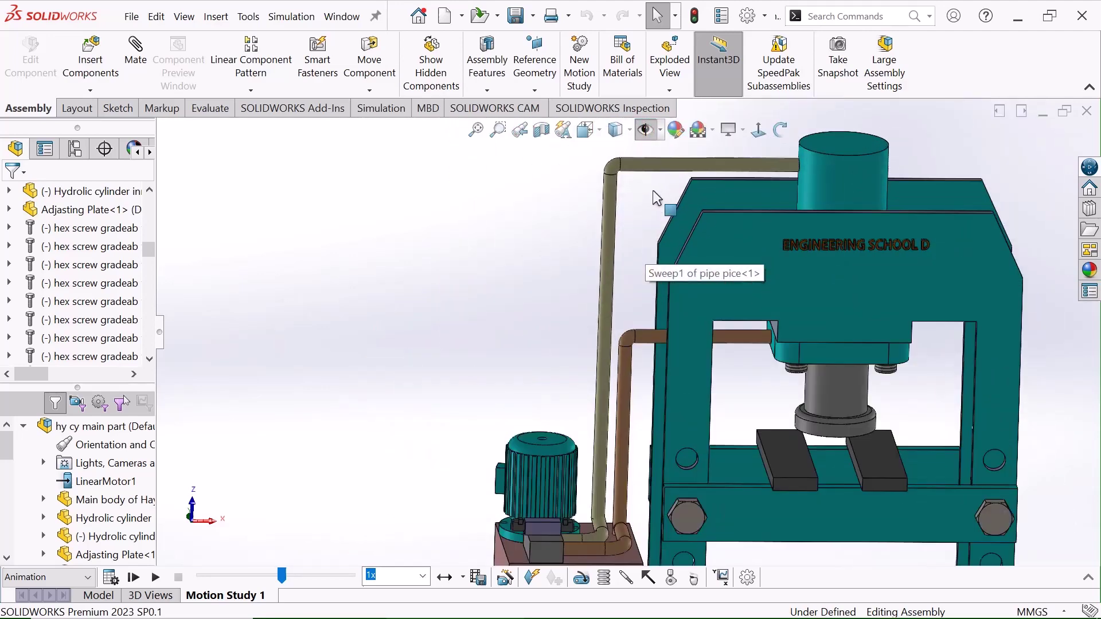
scroll(824, 177, "up", 3)
scroll(766, 312, "down", 4)
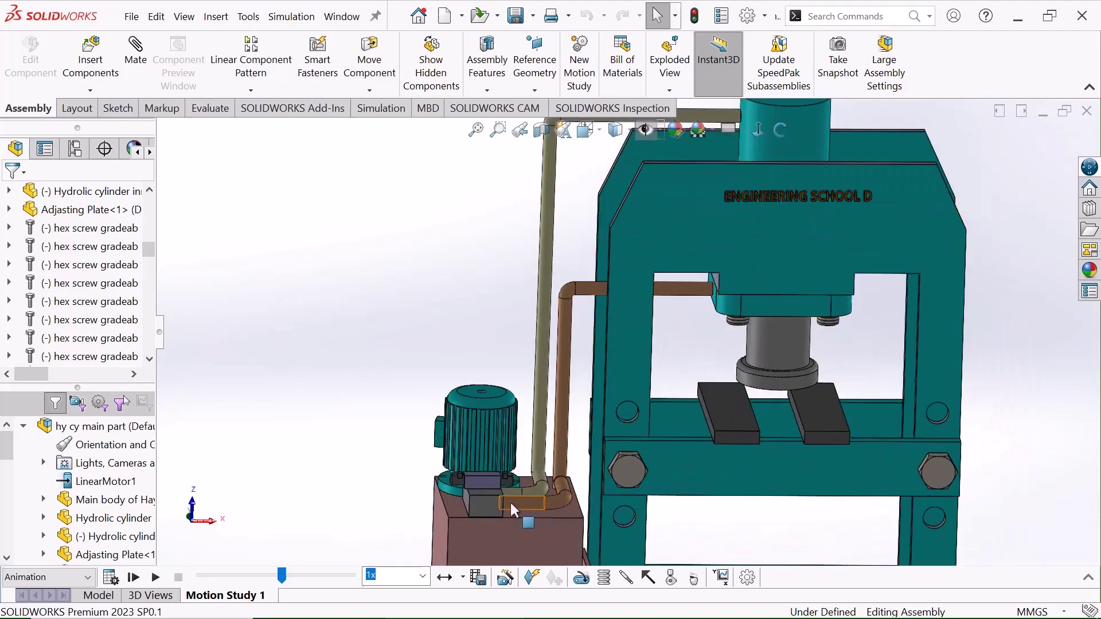
Inspect the motor, valve block and pipe fittings on the oil tank up close and from an angle
scroll(510, 501, "down", 5)
scroll(512, 493, "up", 1)
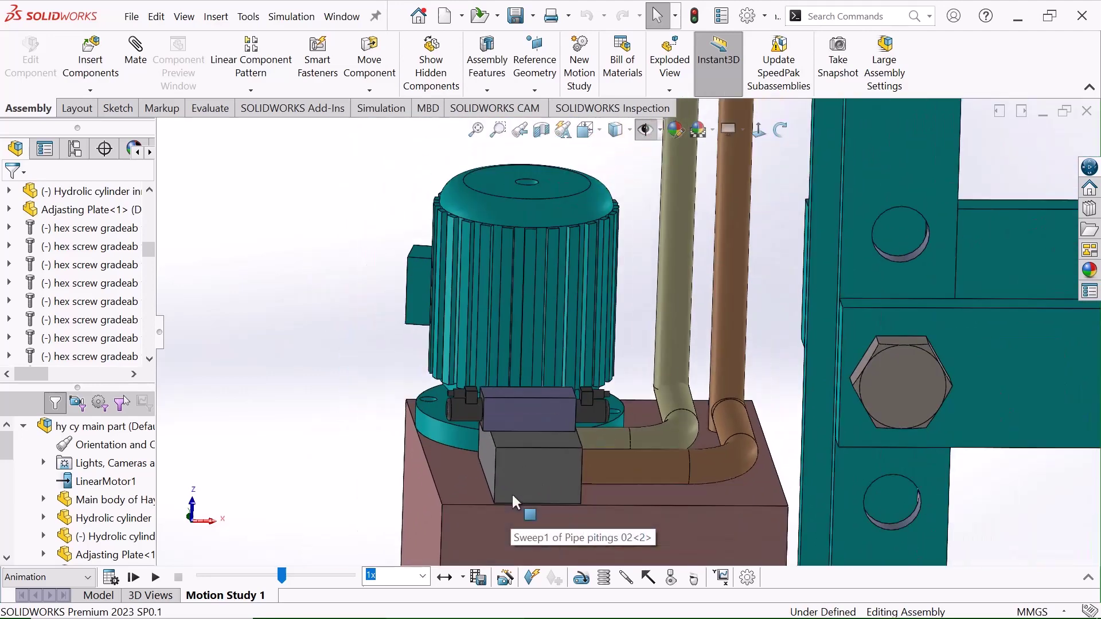
scroll(511, 492, "down", 3)
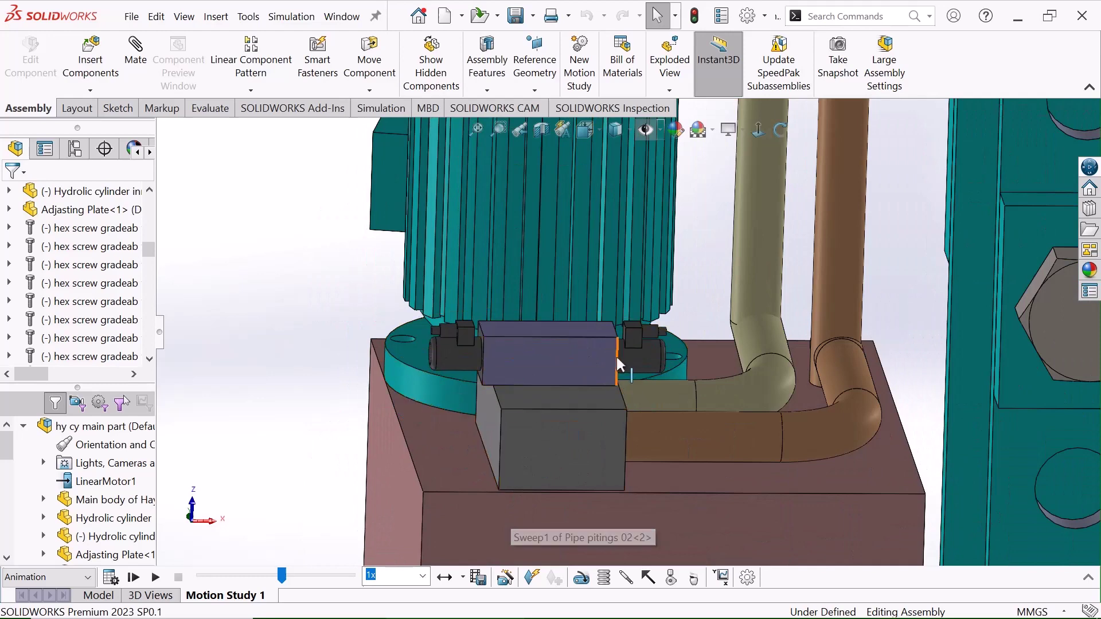
scroll(654, 298, "up", 3)
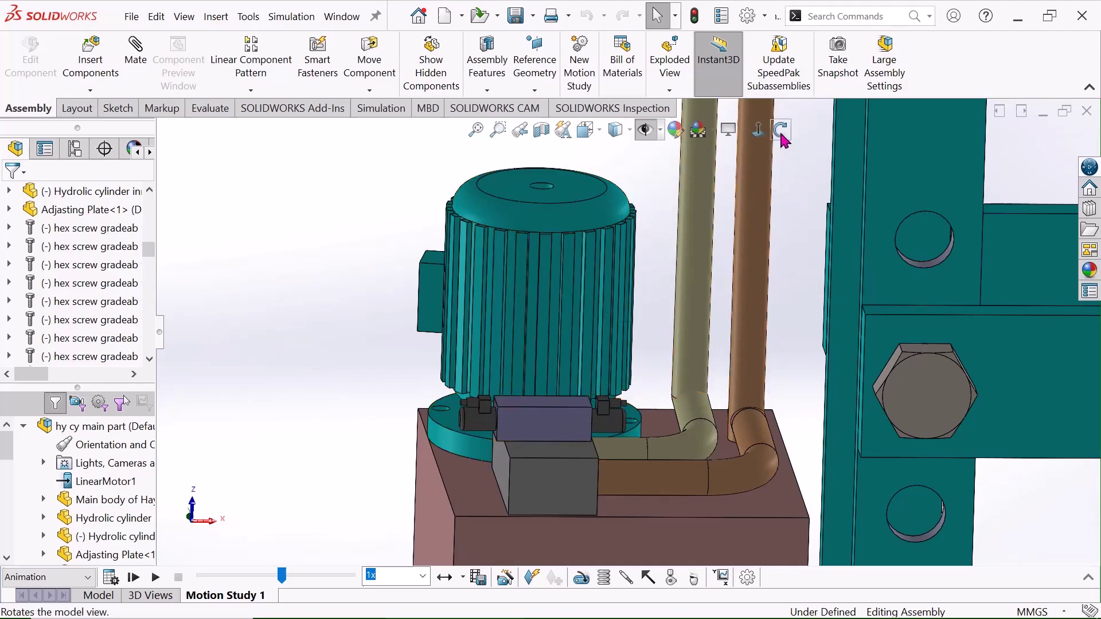
middle_click_drag(534, 314, 642, 367)
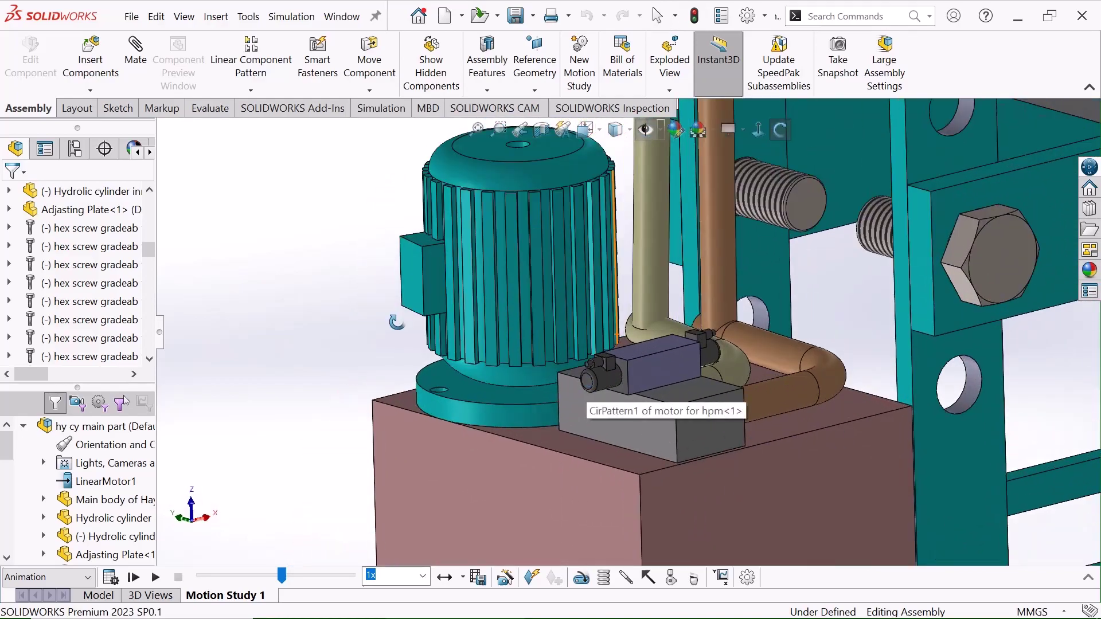
right_click(205, 301)
left_click(257, 316)
scroll(619, 341, "up", 5)
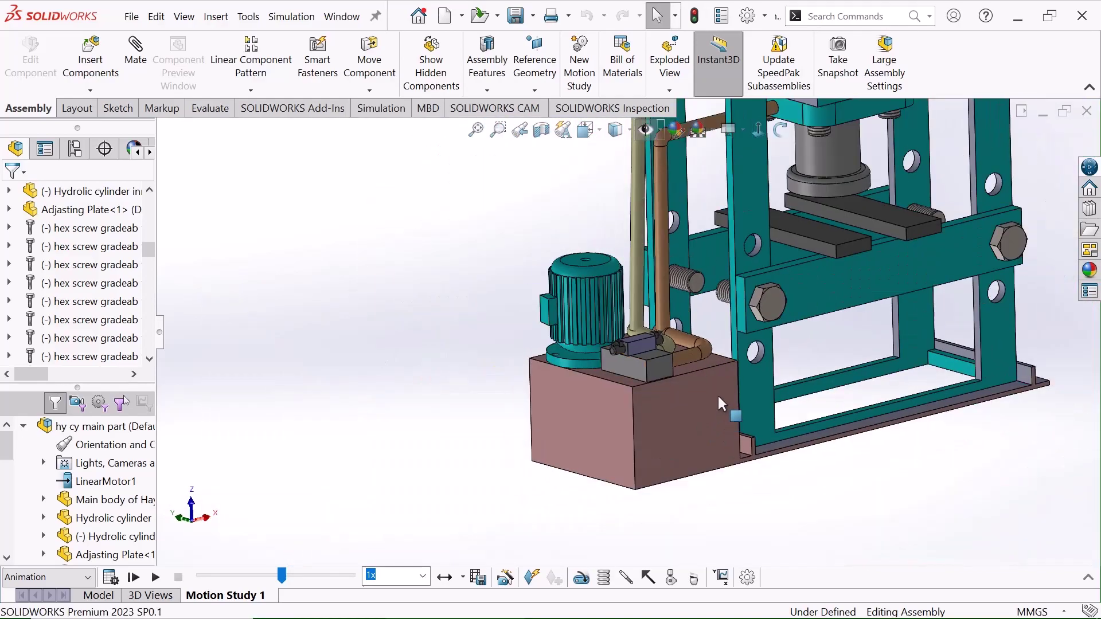
Examine the oil tank, its pipe connections and the upper press frame with the cylinder from an angled view
scroll(710, 399, "down", 4)
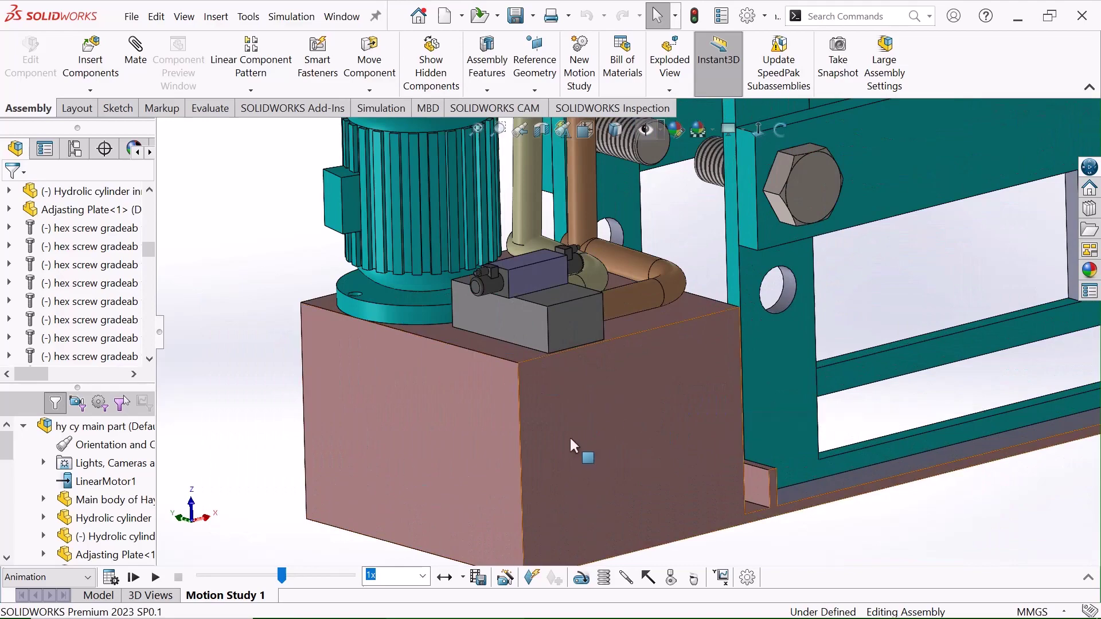
scroll(571, 435, "up", 2)
scroll(668, 371, "up", 1)
scroll(699, 255, "down", 1)
scroll(584, 252, "up", 4)
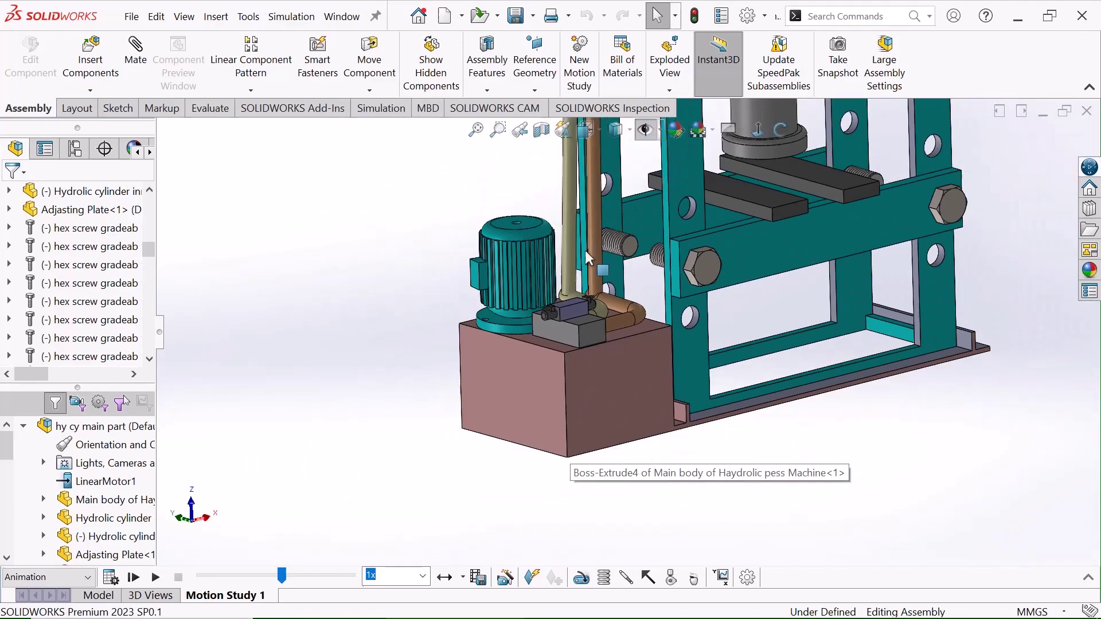
scroll(572, 289, "down", 4)
scroll(699, 292, "up", 4)
scroll(862, 192, "down", 2)
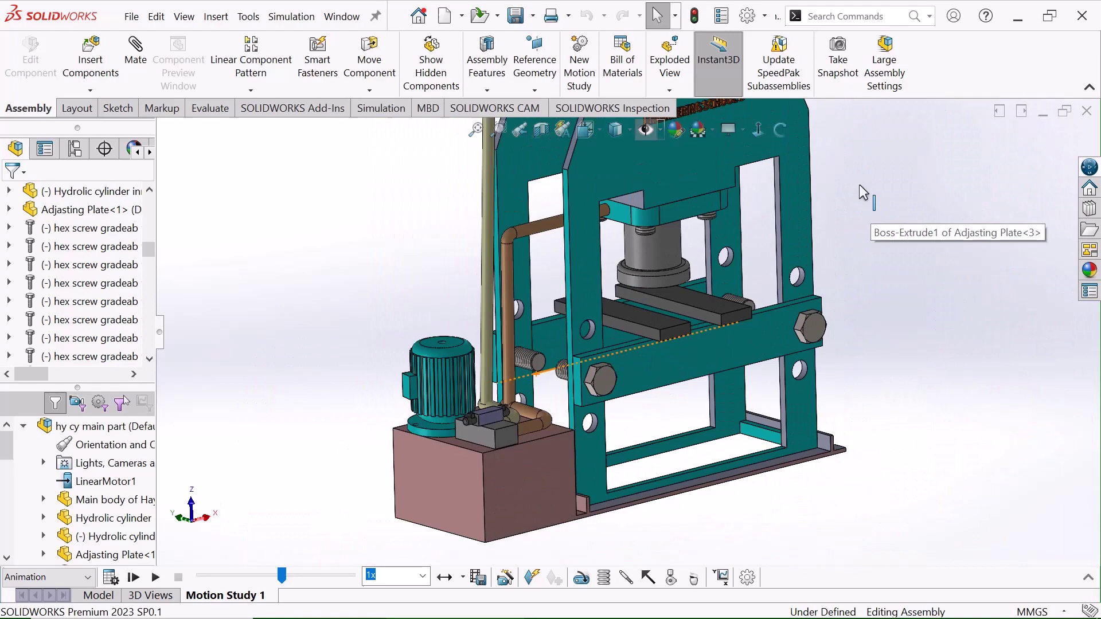
left_click(778, 131)
left_click_drag(740, 232, 724, 189)
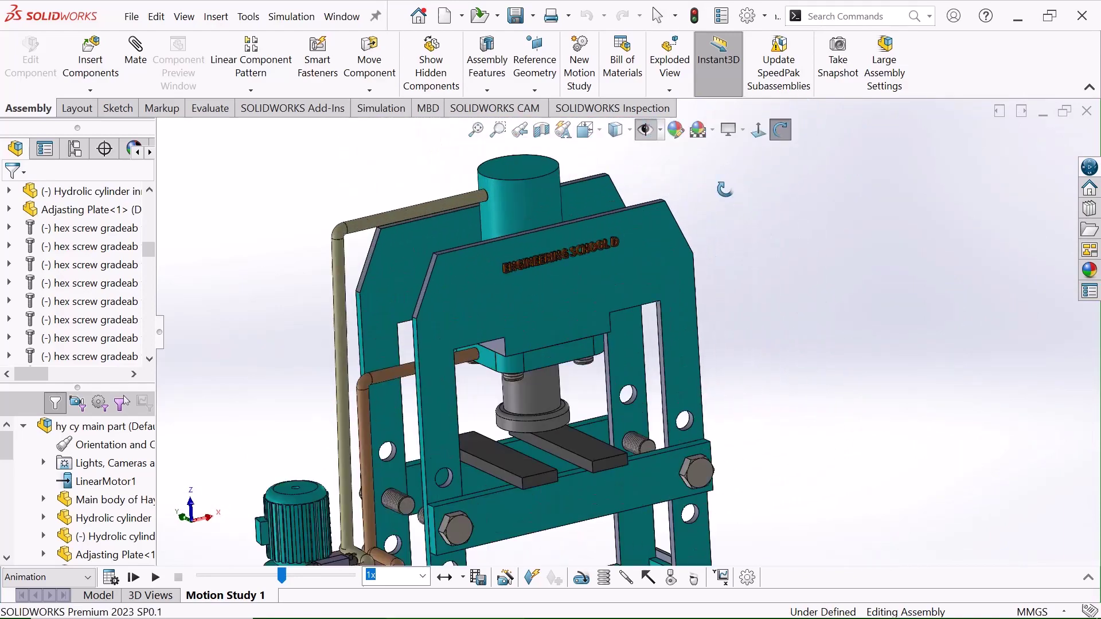
right_click(567, 258)
left_click(602, 267)
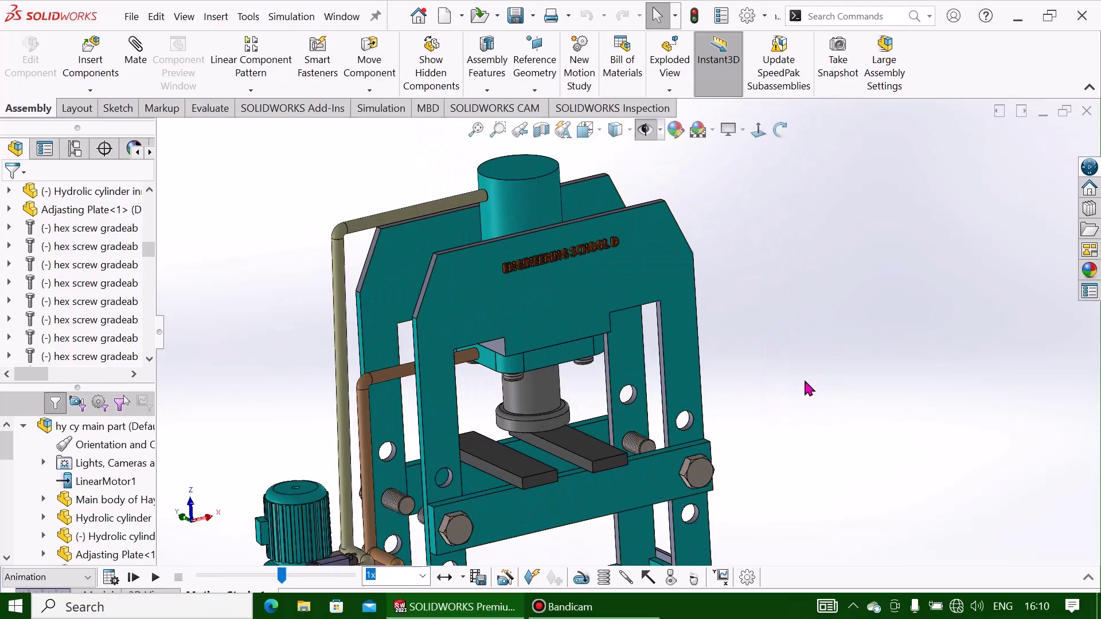
left_click(567, 606)
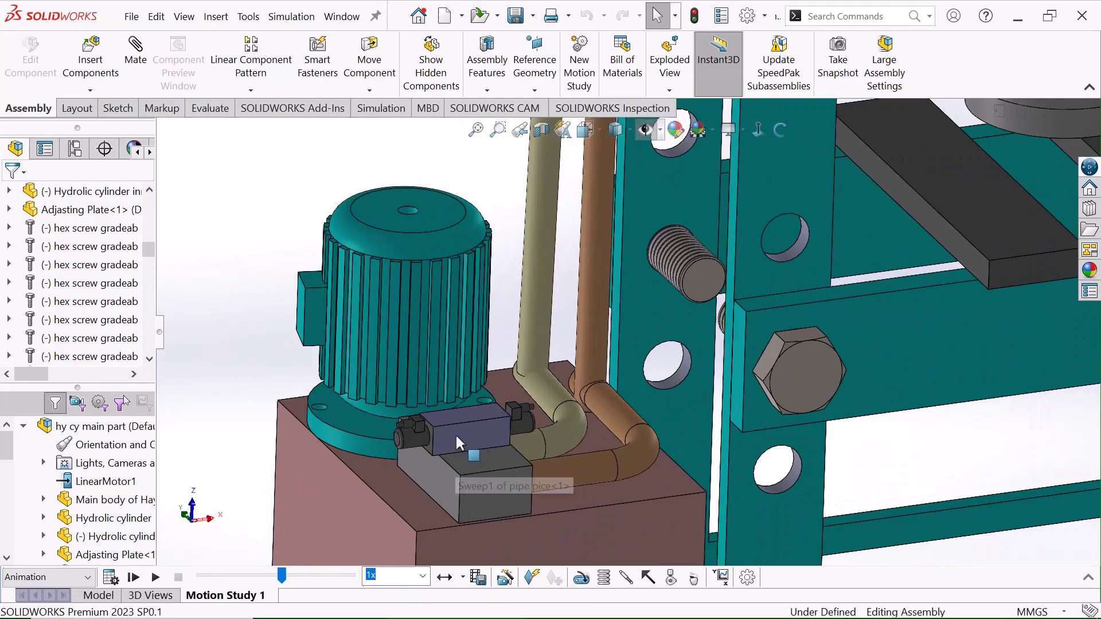
Inspect the directional valve with its two end solenoids and the pipe fittings joined to the block on the tank
scroll(468, 431, "down", 2)
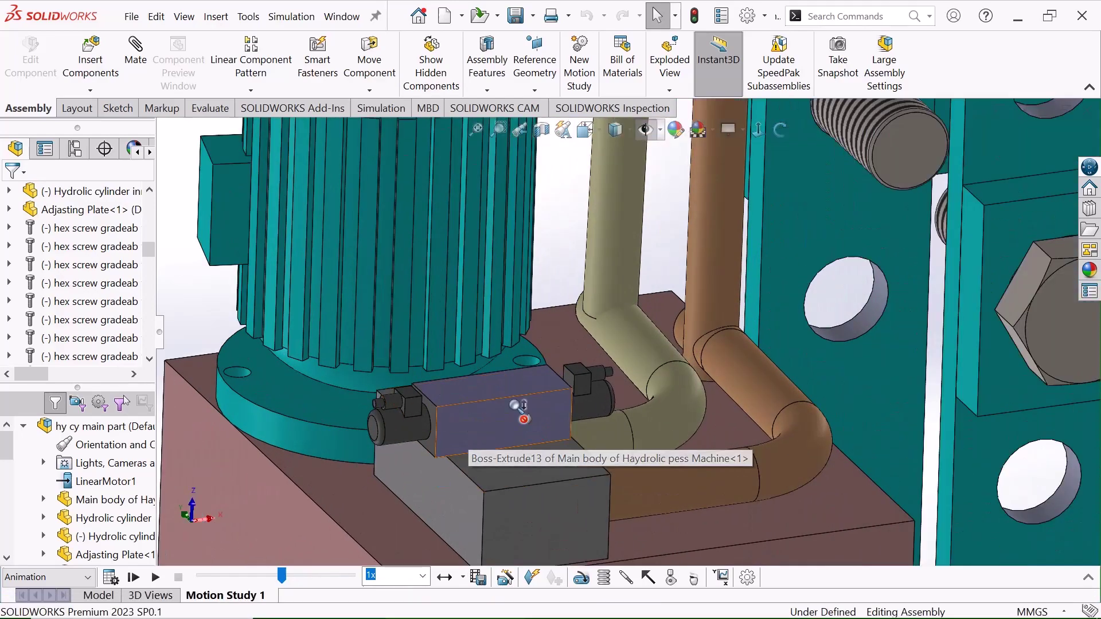
scroll(516, 408, "up", 2)
scroll(521, 406, "down", 2)
scroll(525, 403, "down", 1)
scroll(665, 368, "up", 1)
scroll(676, 371, "up", 3)
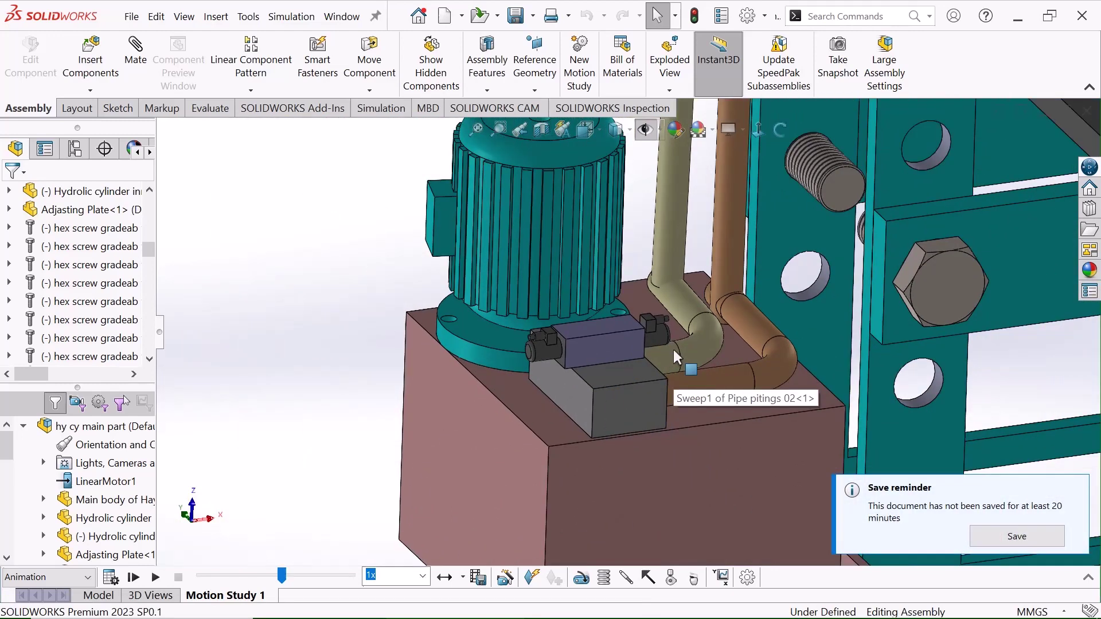
scroll(673, 349, "down", 2)
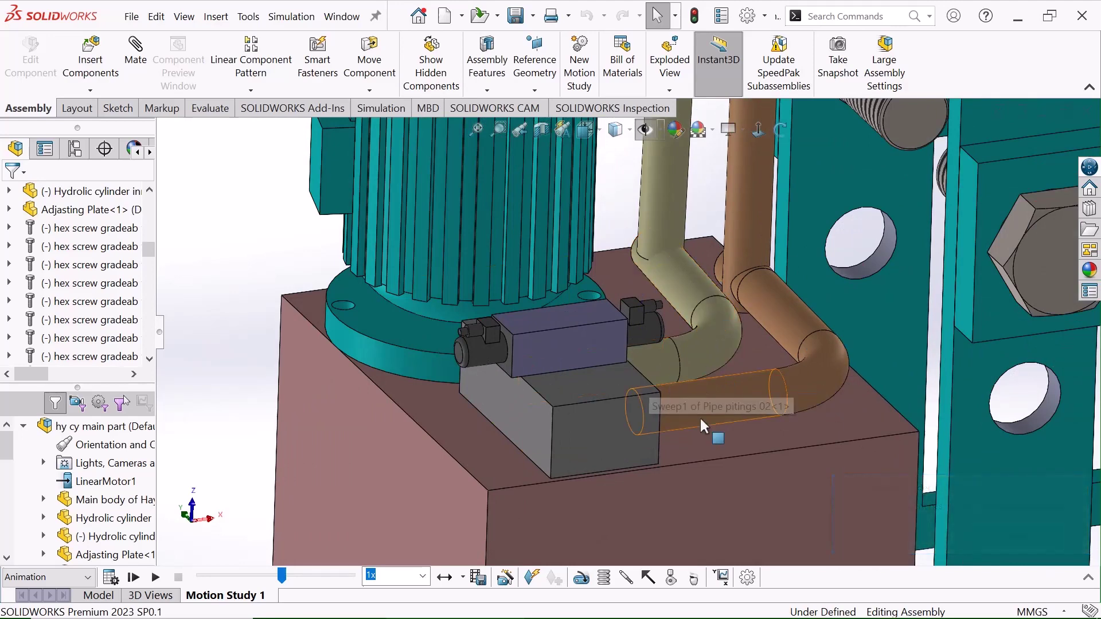
scroll(760, 299, "up", 10)
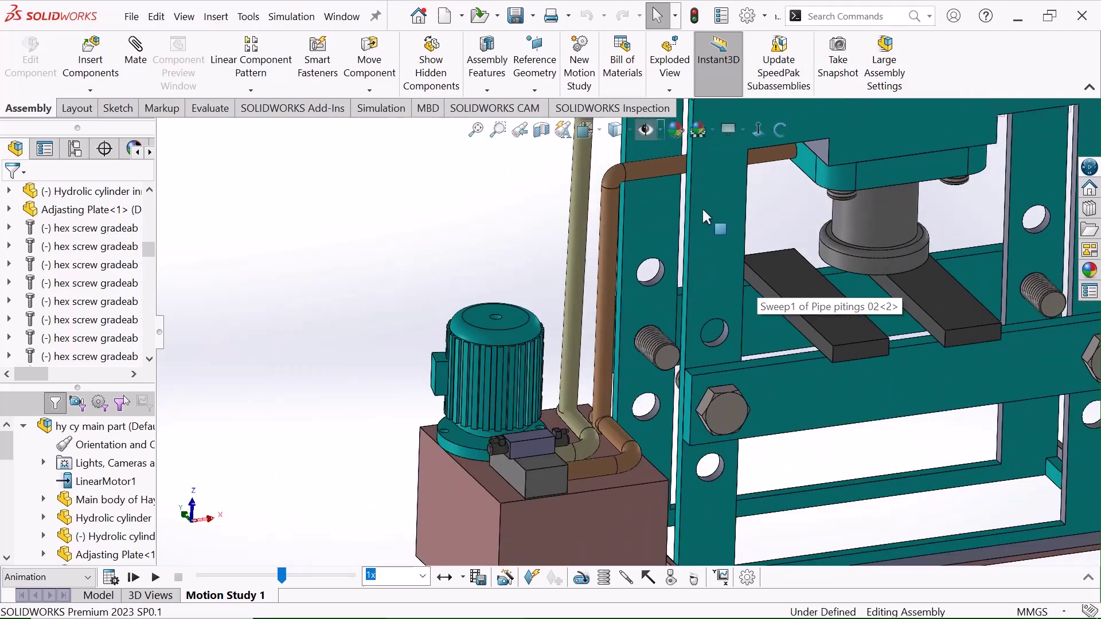
Examine the upper frame, the lettering on its front plate, and the cylinder's mounting flange and bolts from several angles
left_click(775, 138)
left_click_drag(740, 229, 791, 241)
scroll(814, 132, "down", 5)
right_click(837, 159)
left_click(857, 164)
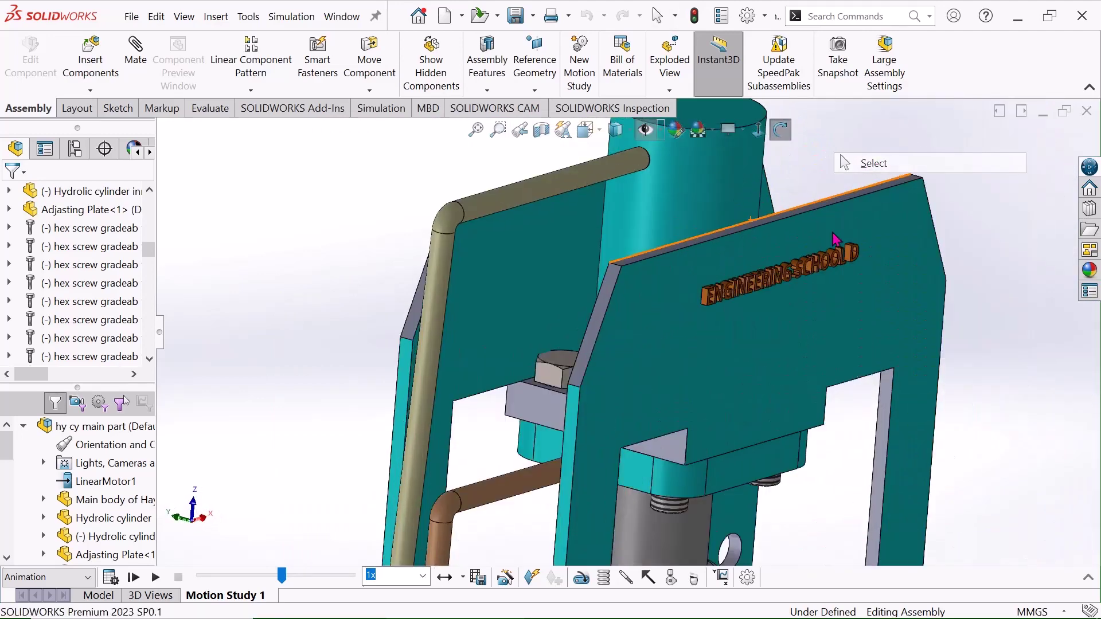
scroll(711, 214, "up", 5)
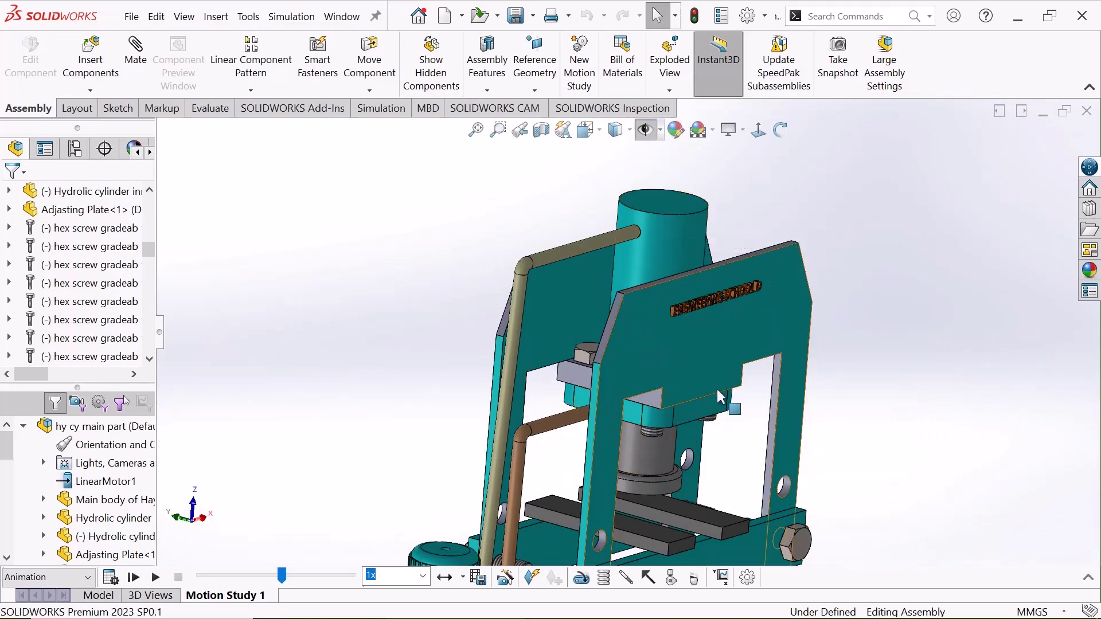
scroll(717, 395, "down", 2)
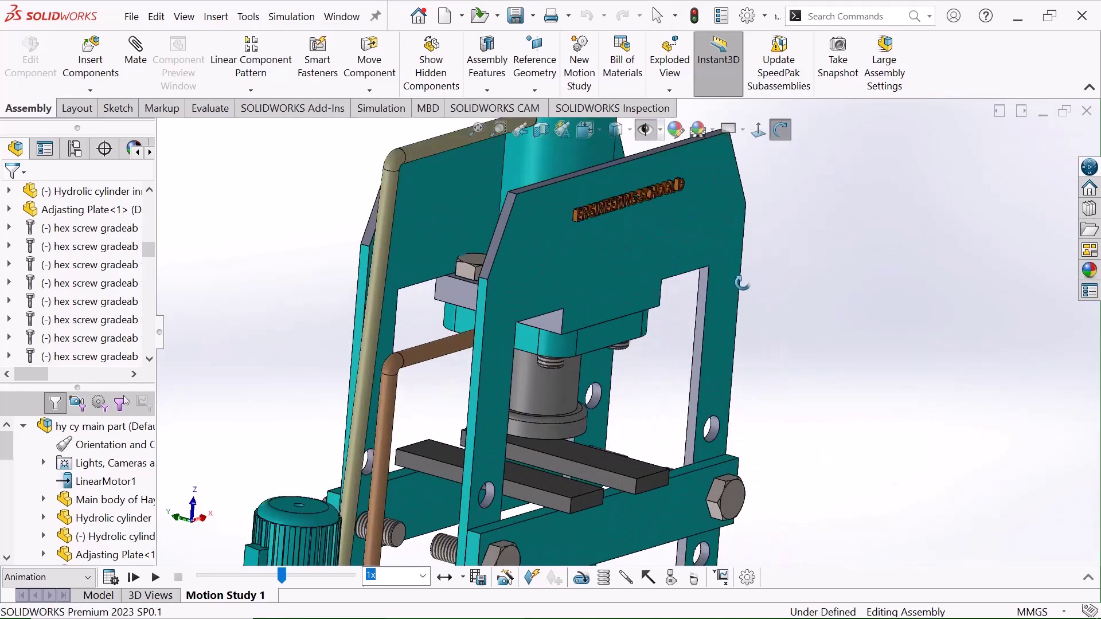
left_click_drag(742, 282, 766, 280)
right_click(810, 253)
left_click(851, 265)
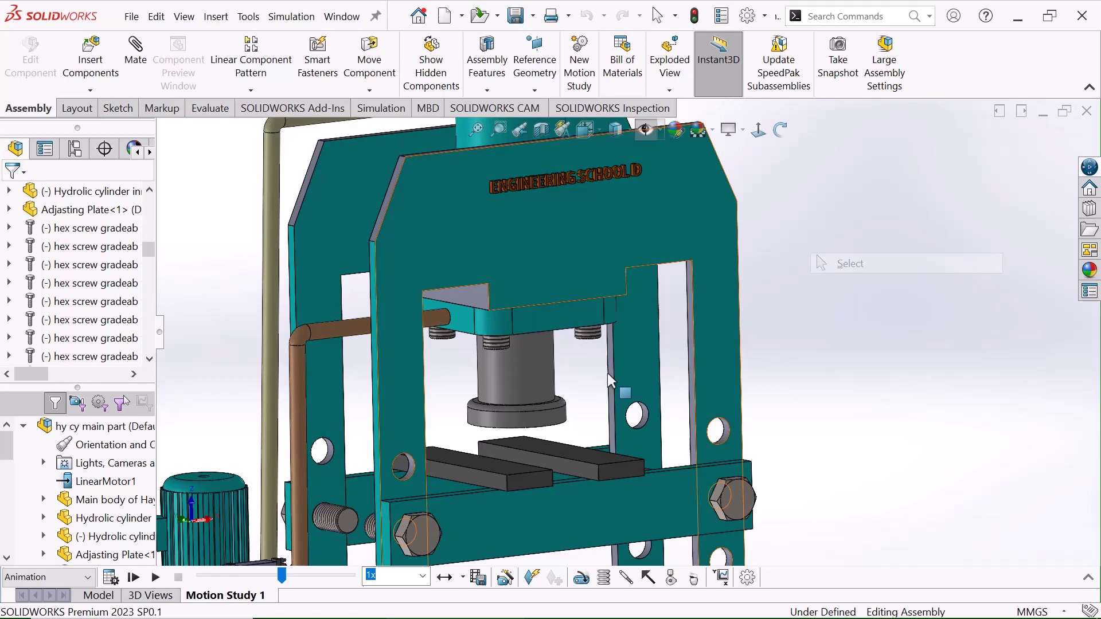
Slide the hydraulic cylinder's ram up and back down to just above the two pressing plates
left_click_drag(528, 373, 541, 231)
left_click_drag(525, 325, 544, 352)
left_click(762, 450)
Inspect the pressing plates, the bolted crossbeam supporting them, and the height-adjustment holes in the frame uprights
scroll(662, 510, "down", 3)
scroll(442, 411, "up", 3)
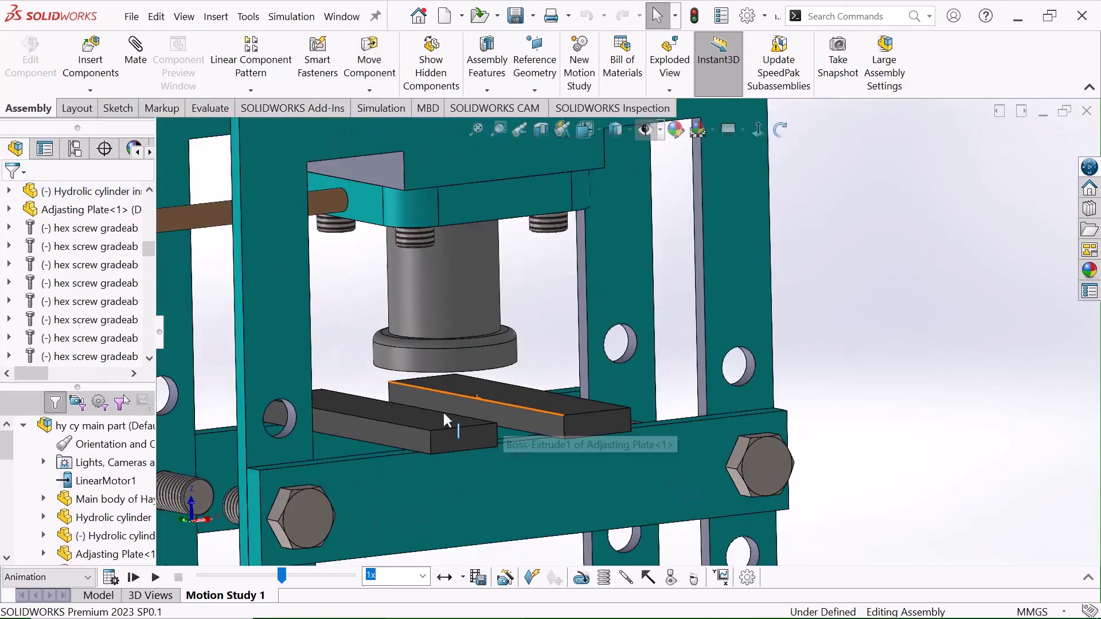
scroll(450, 408, "down", 3)
scroll(602, 420, "up", 2)
scroll(603, 418, "up", 2)
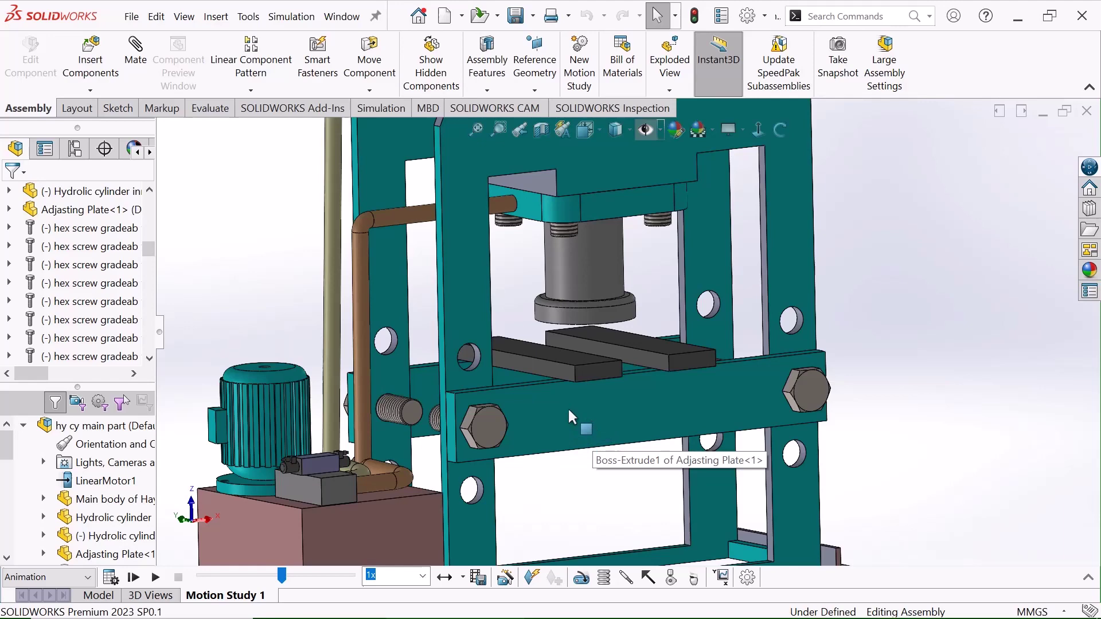
scroll(567, 407, "down", 2)
scroll(558, 410, "up", 2)
scroll(523, 452, "down", 4)
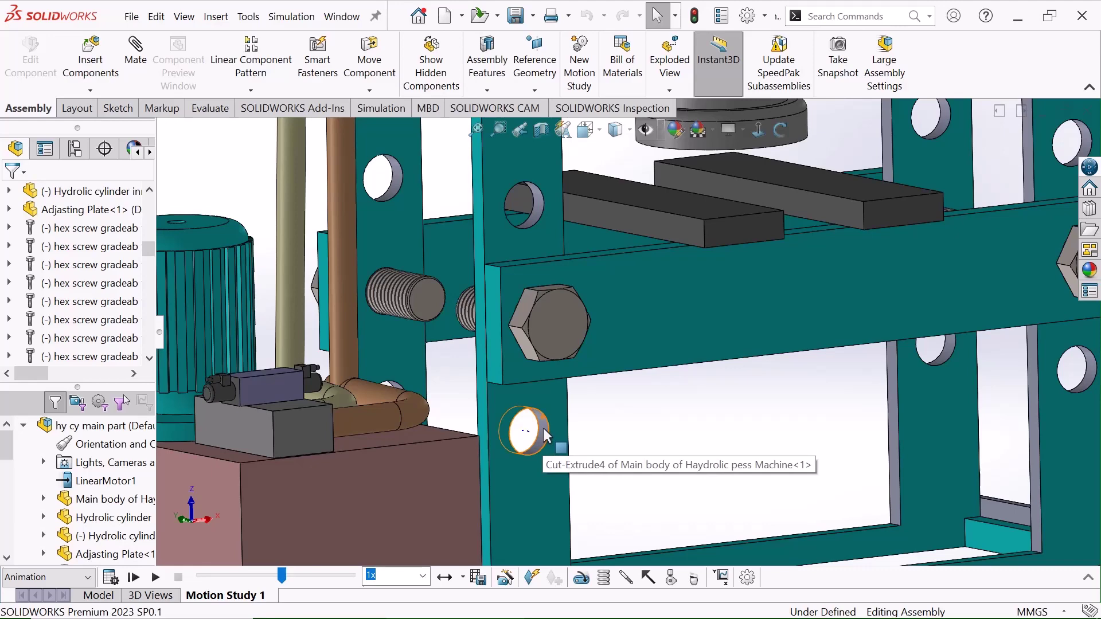
scroll(723, 361, "up", 5)
scroll(761, 355, "down", 2)
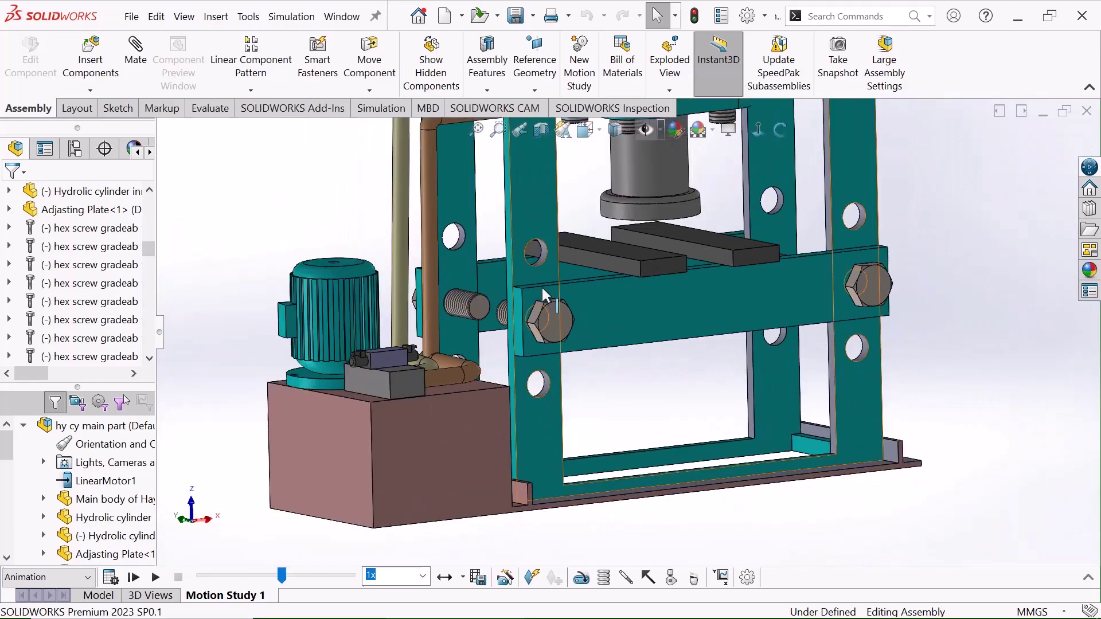
scroll(634, 233, "up", 1)
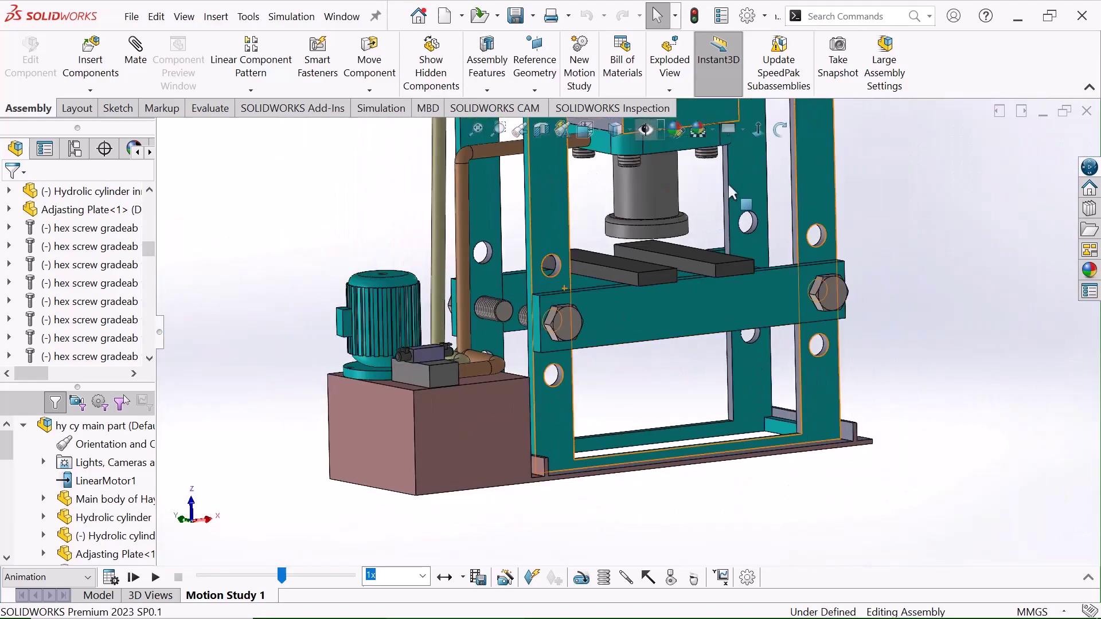
Examine the ram, the crossbeam bolts and the motor unit on the tank from different angles
left_click(779, 130)
left_click_drag(755, 218, 857, 207)
scroll(861, 204, "down", 3)
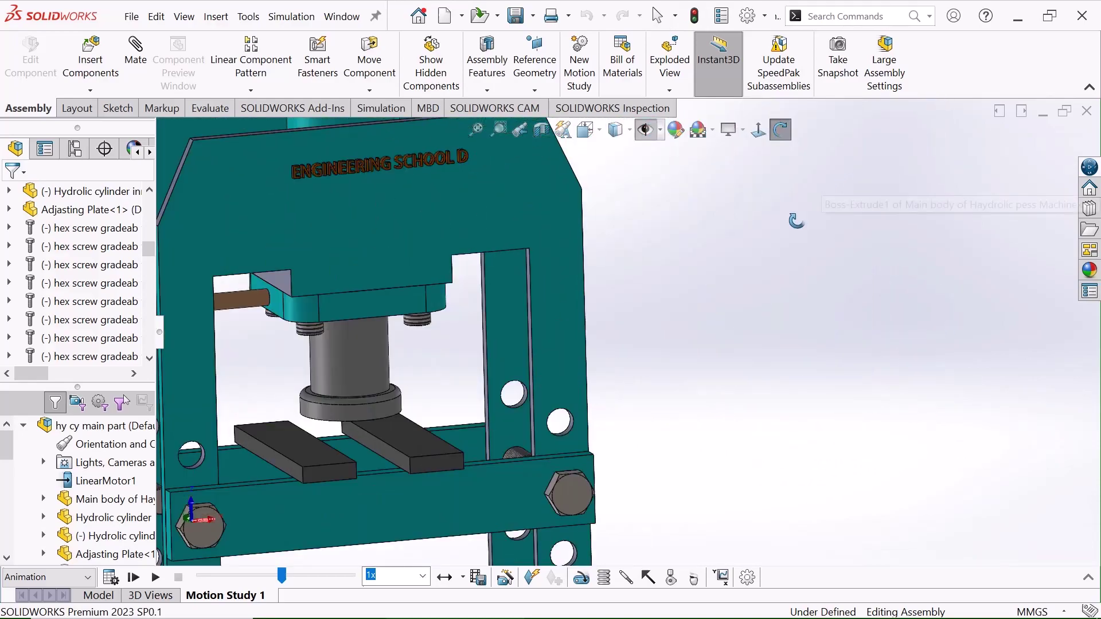
scroll(794, 218, "up", 4)
scroll(420, 379, "down", 4)
left_click_drag(418, 312, 348, 287)
scroll(348, 287, "up", 8)
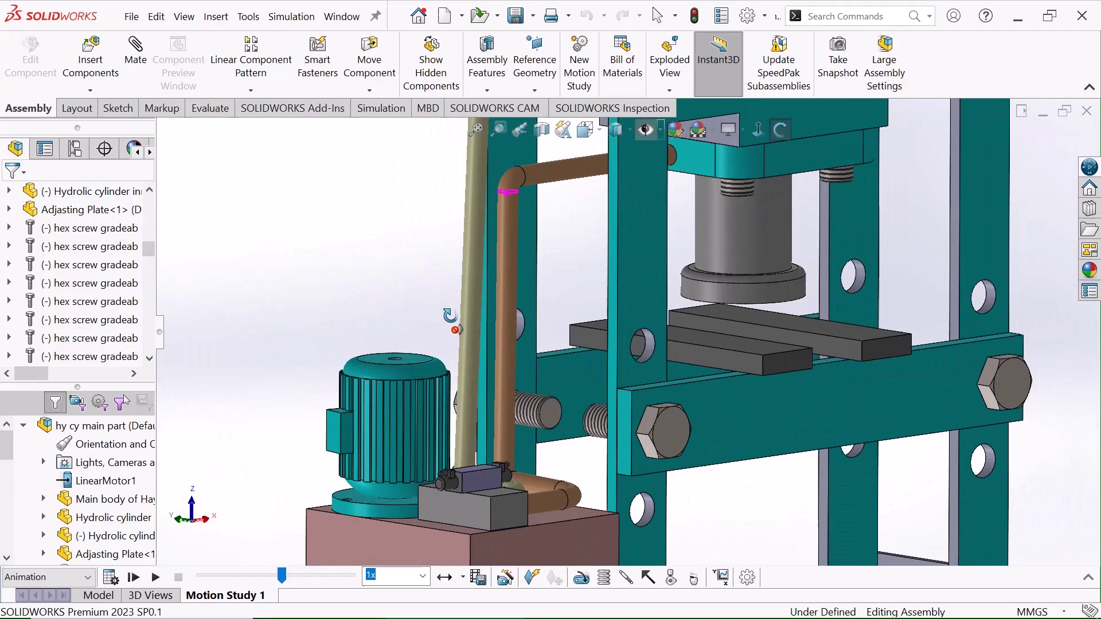
scroll(552, 358, "down", 4)
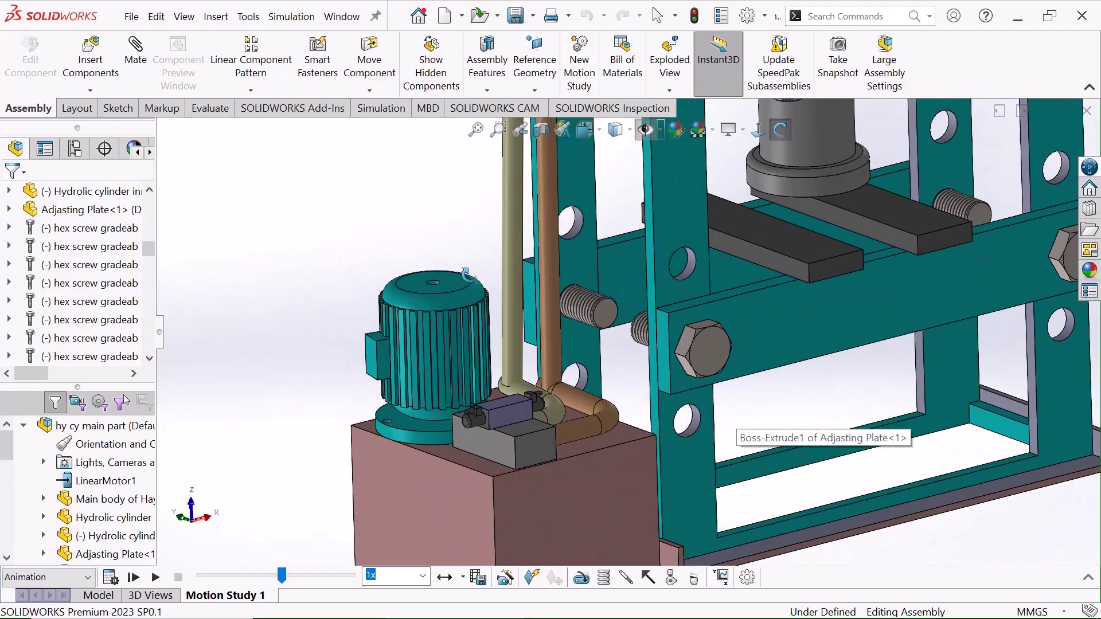
Review the complete hydraulic press from the front and from an angled view
scroll(582, 332, "up", 5)
left_click_drag(582, 333, 877, 232)
scroll(877, 233, "down", 2)
right_click(813, 213)
left_click(869, 230)
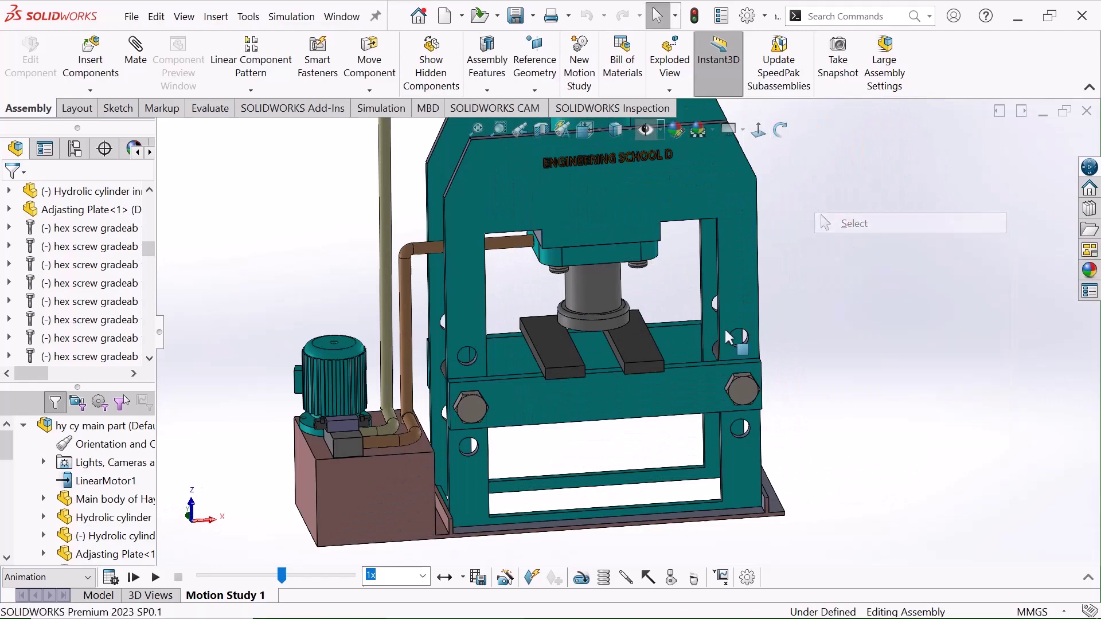
scroll(647, 338, "up", 2)
scroll(629, 377, "down", 2)
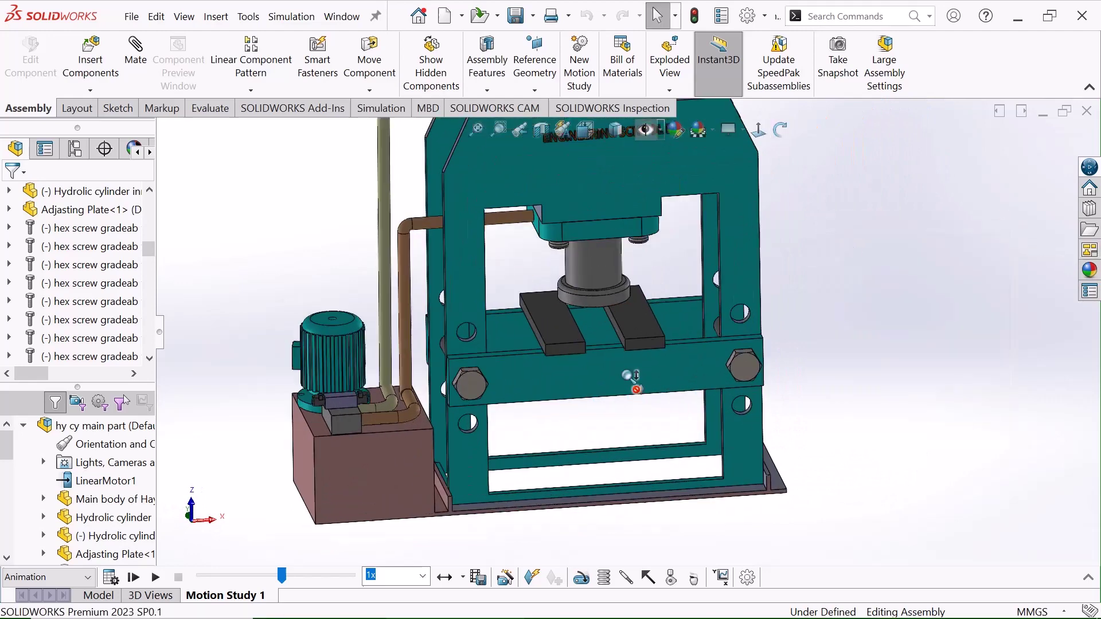
left_click(779, 137)
scroll(638, 274, "up", 3)
mouse_move(638, 313)
left_mouse_down()
mouse_move(676, 326)
mouse_move(631, 314)
left_mouse_up()
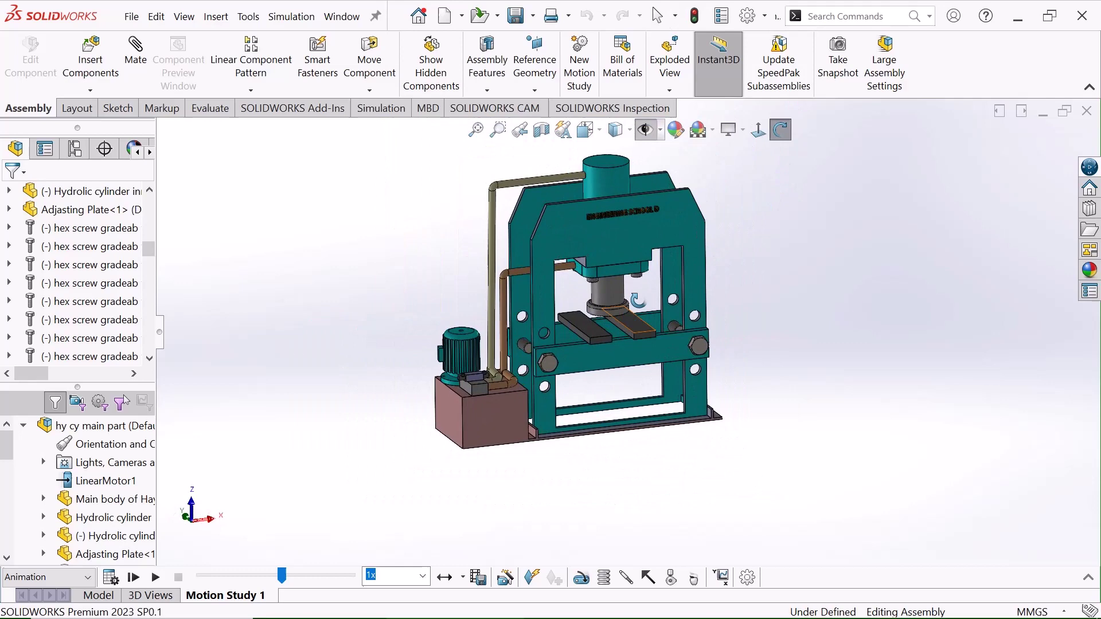
scroll(631, 313, "down", 3)
scroll(519, 484, "up", 2)
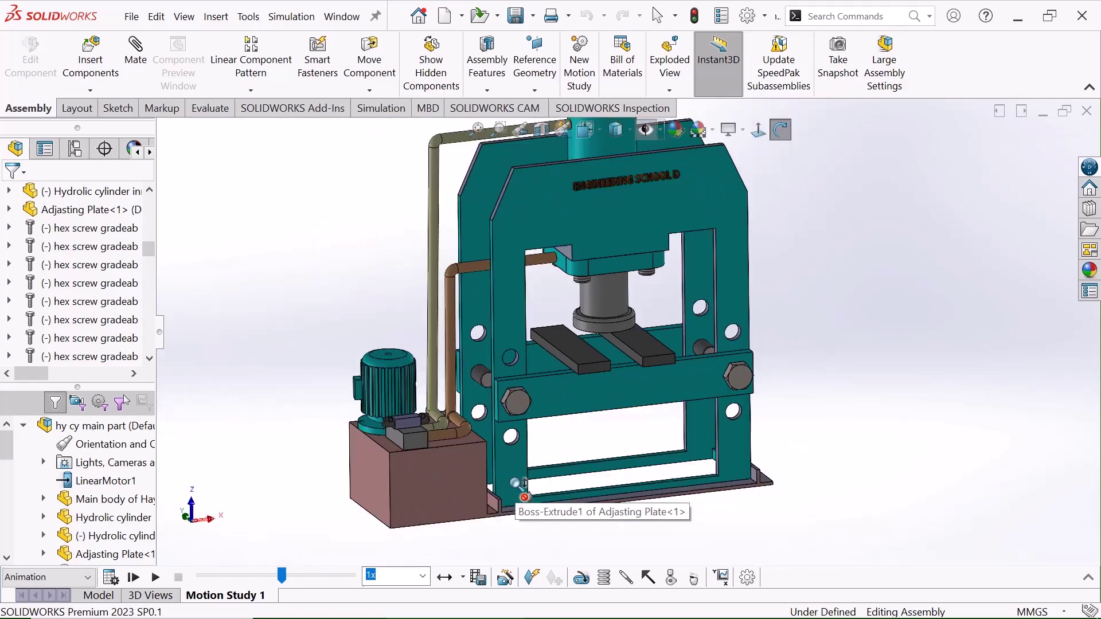
Play the motion study of the ram with the complete hydraulic press shown from an angled front view
right_click(238, 275)
left_click(289, 295)
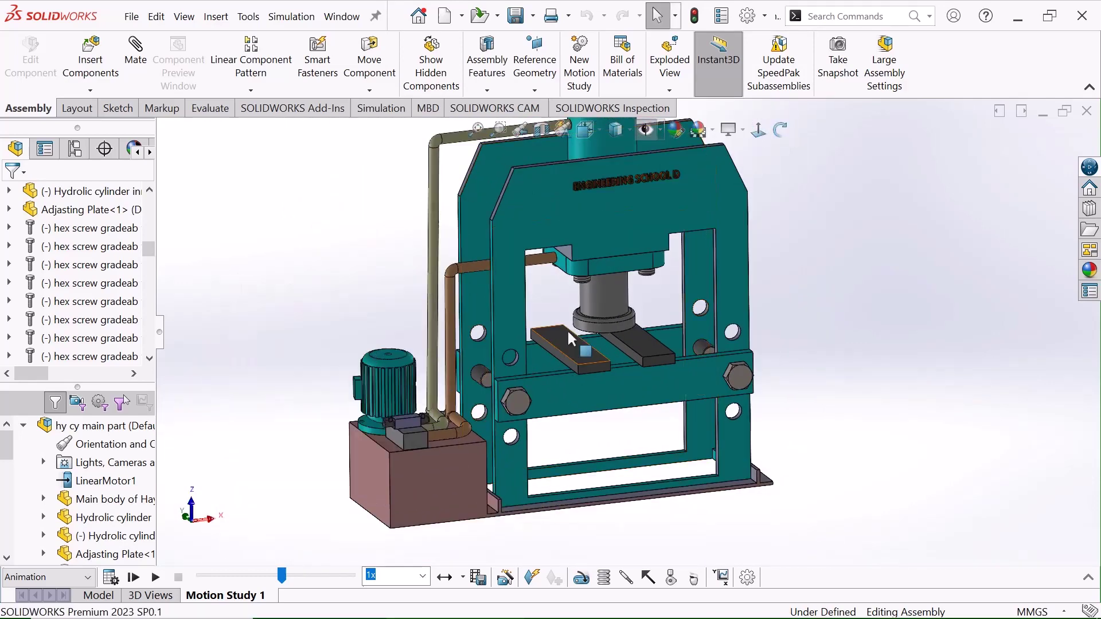
scroll(566, 329, "down", 1)
scroll(663, 361, "up", 2)
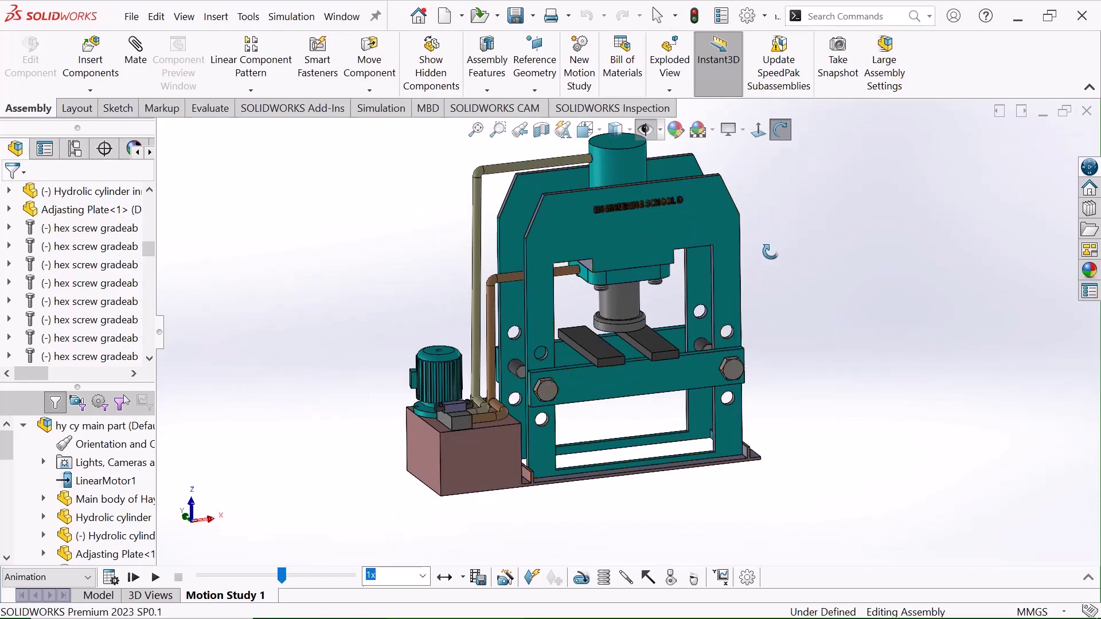
mouse_move(769, 253)
middle_mouse_down()
mouse_move(793, 236)
mouse_move(790, 254)
mouse_move(774, 251)
middle_mouse_up()
right_click(795, 220)
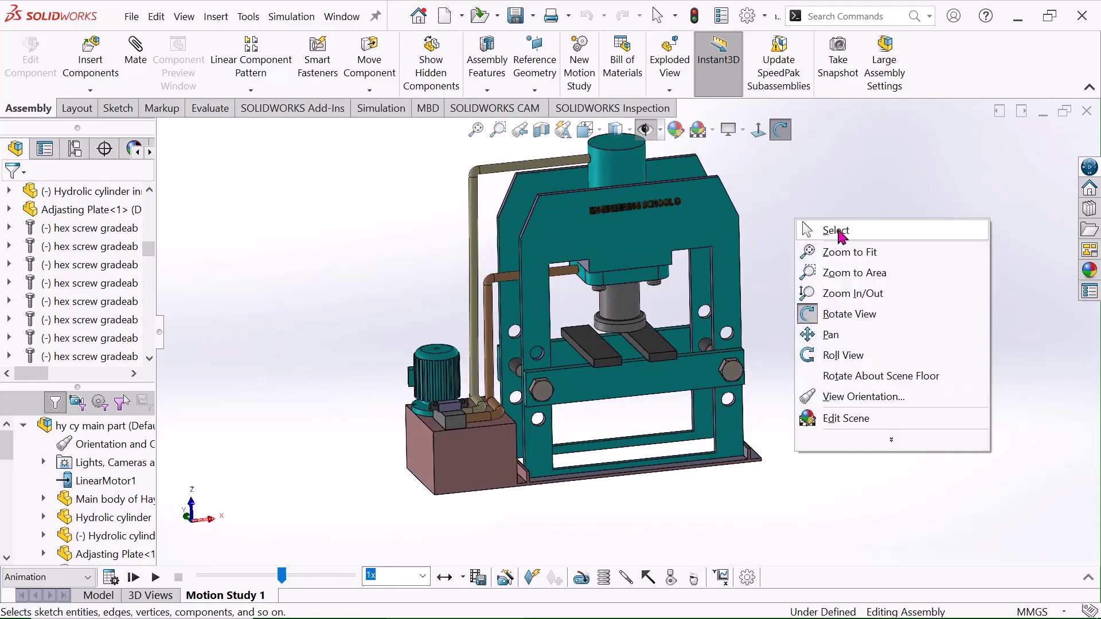
left_click(838, 232)
scroll(830, 230, "down", 2)
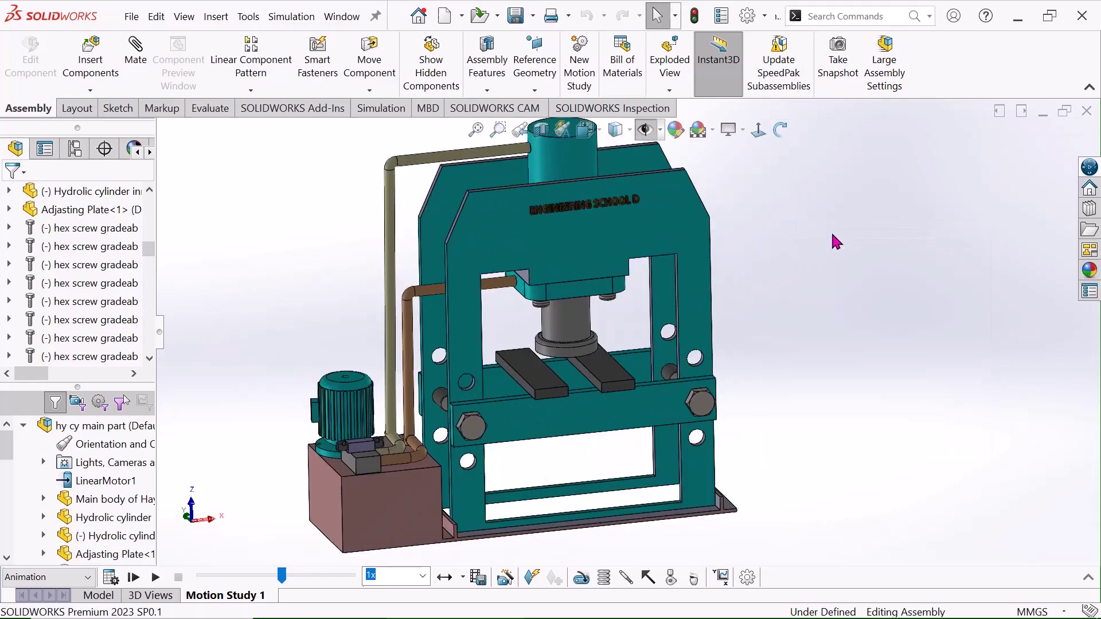
left_click(155, 579)
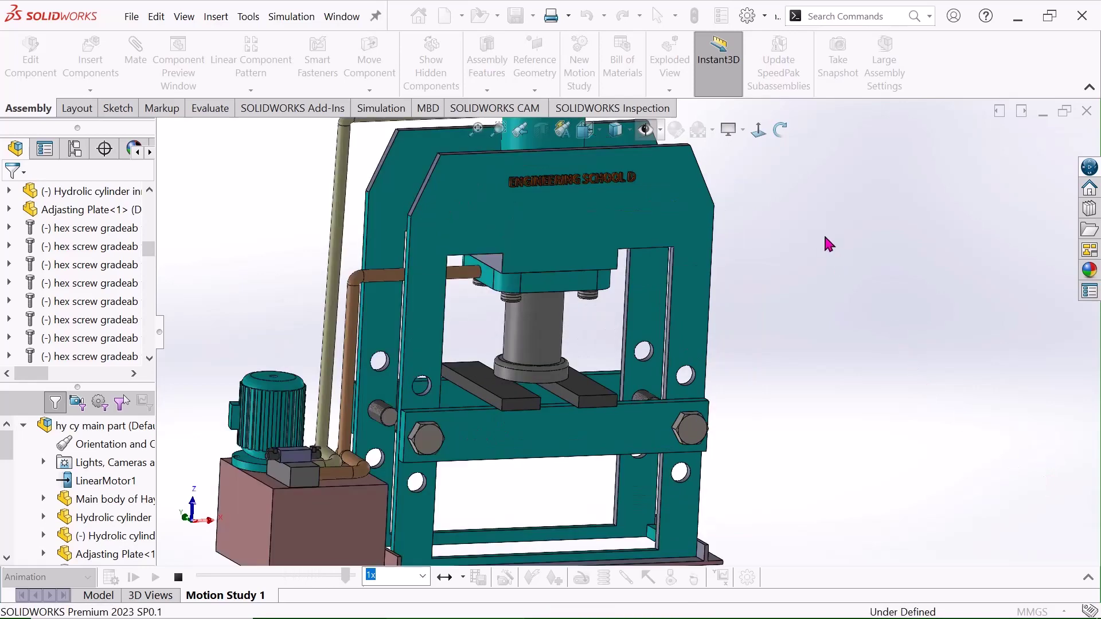
Review the running ram animation from the front and from a raised angle that includes the power unit
middle_click_drag(778, 240, 745, 261)
scroll(751, 248, "down", 3)
scroll(660, 274, "up", 4)
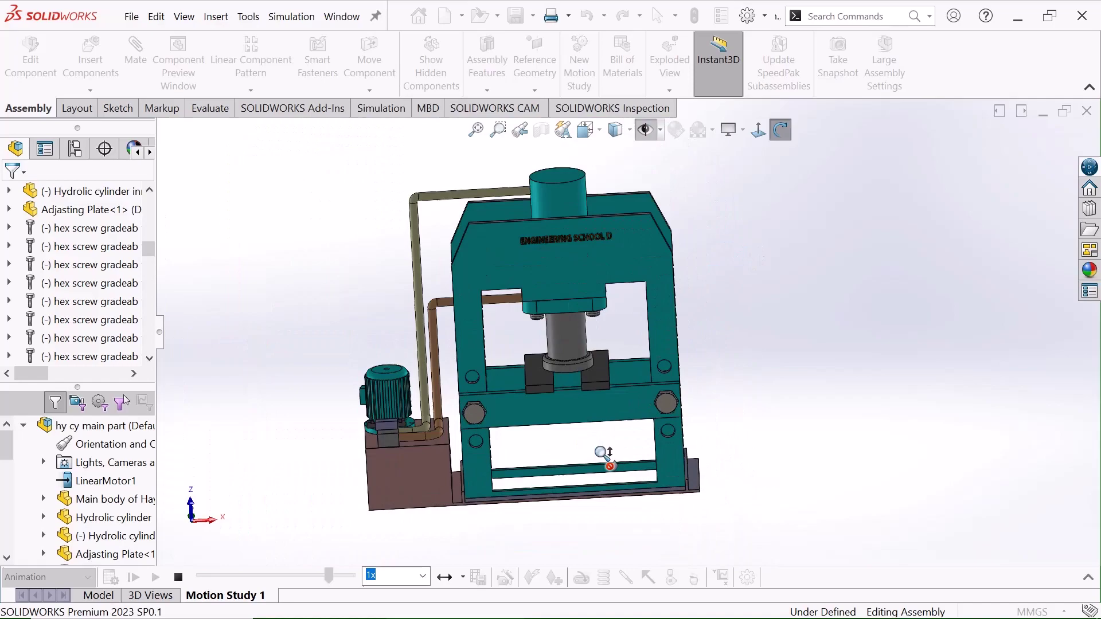
scroll(591, 462, "down", 3)
middle_click_drag(571, 296, 708, 232)
left_click_drag(709, 232, 350, 388)
scroll(858, 357, "up", 4)
scroll(915, 339, "down", 2)
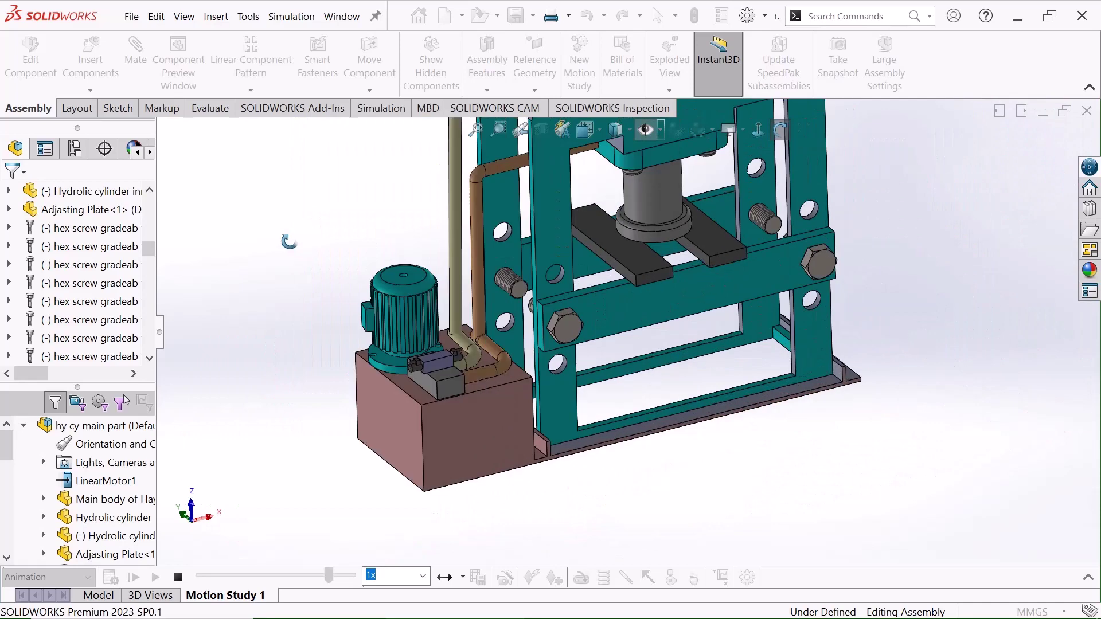
Examine the moving ram over the pressing plates and the motor unit's pipe connections up close, ending on the full press
right_click(289, 241)
left_click(322, 250)
scroll(550, 440, "down", 5)
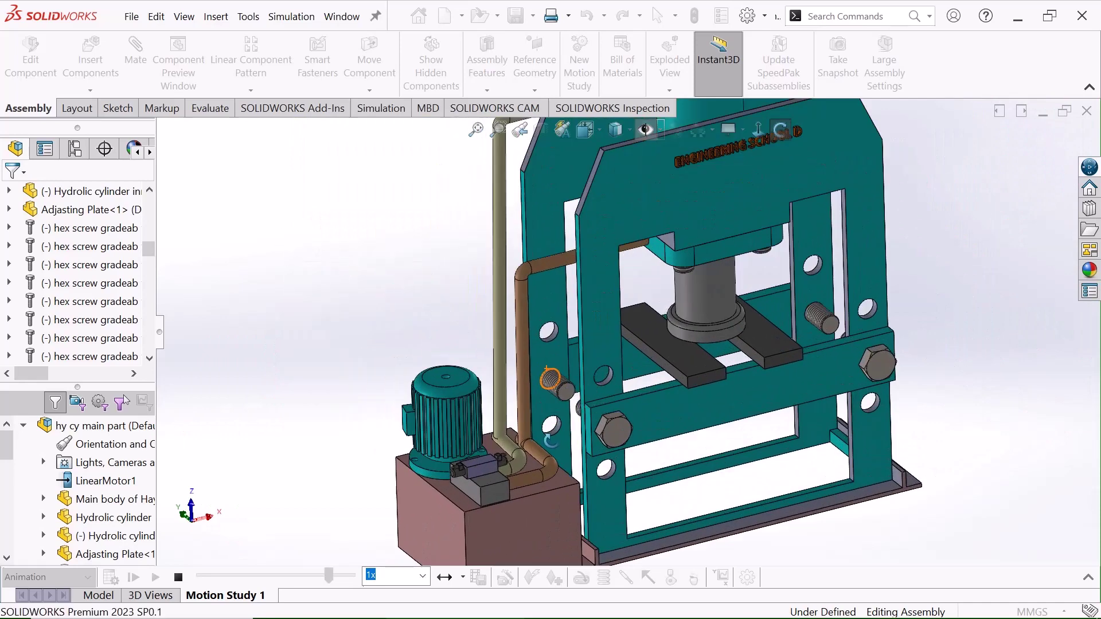
right_click(314, 209)
left_click(355, 285)
middle_click_drag(481, 344, 584, 408)
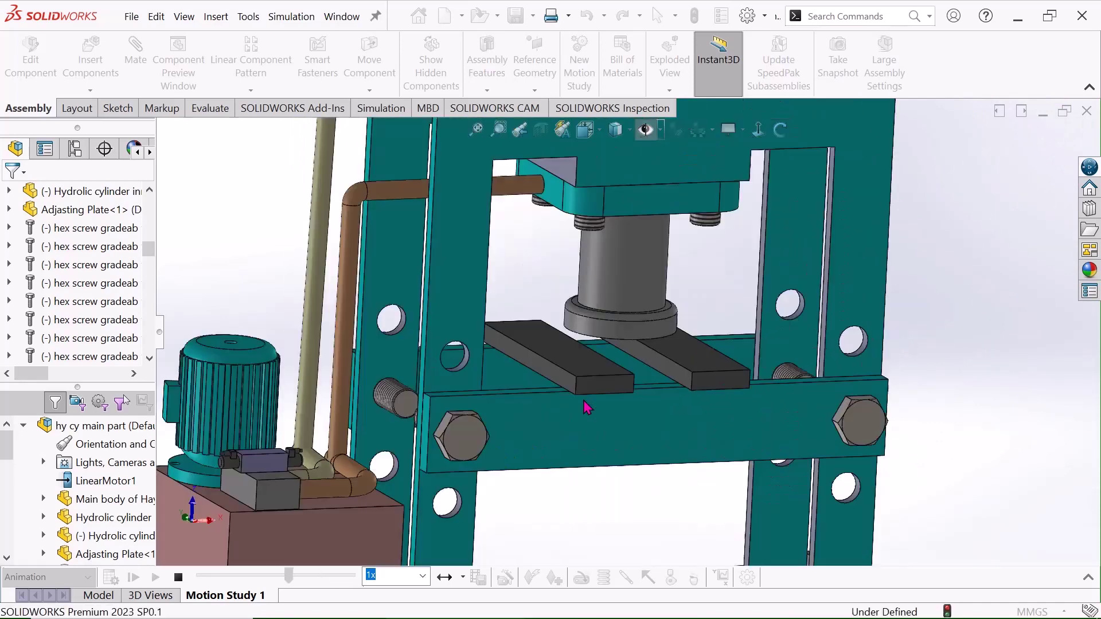
scroll(585, 408, "up", 2)
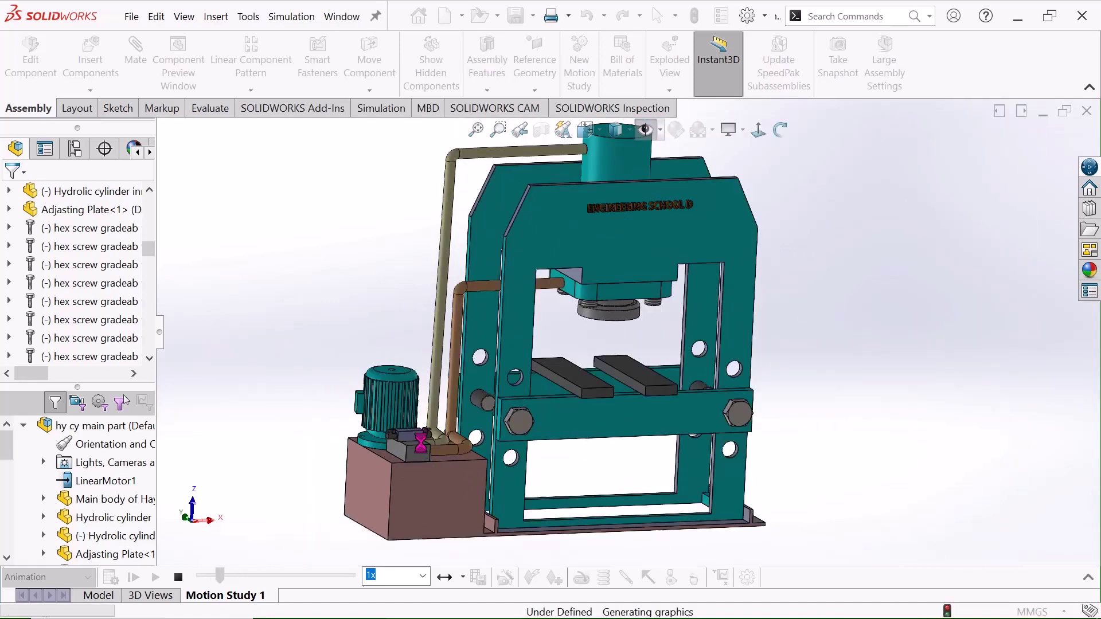
scroll(422, 441, "down", 5)
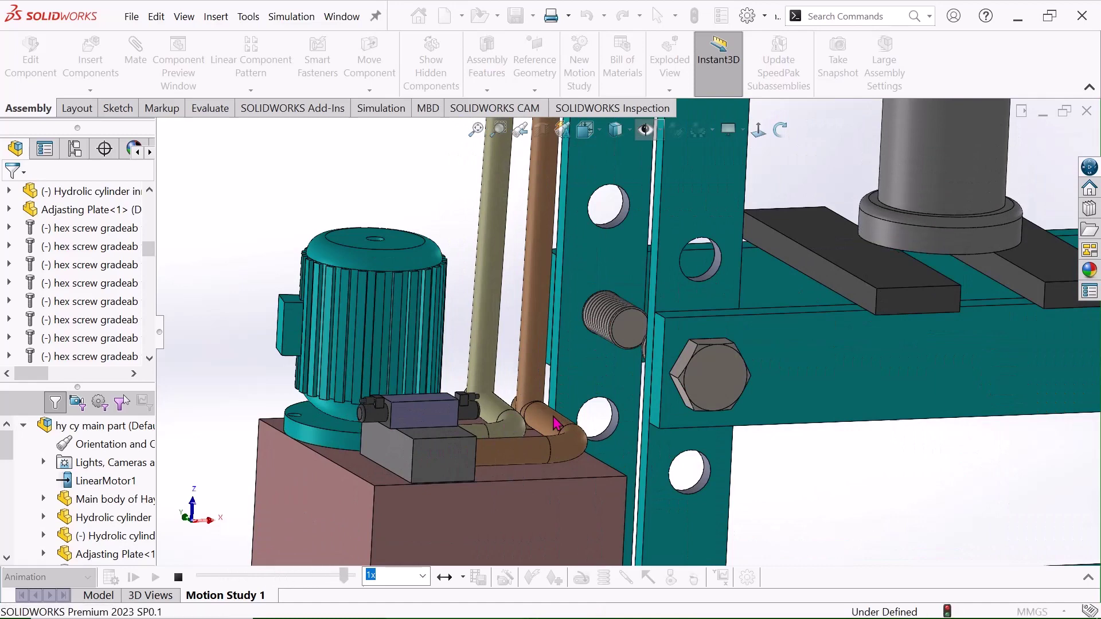
key("f")
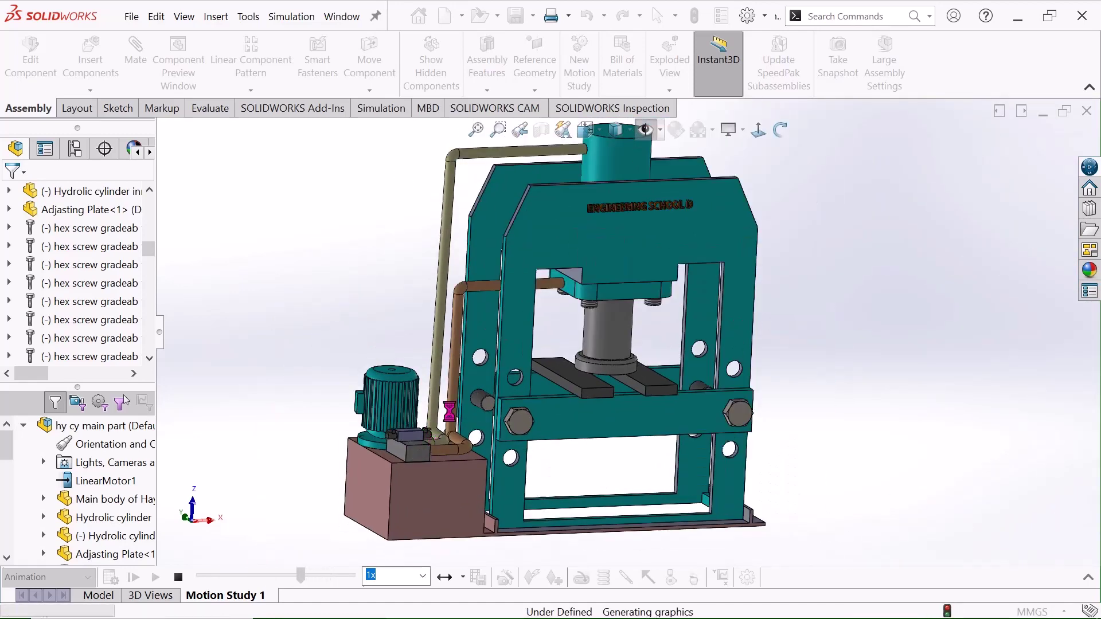